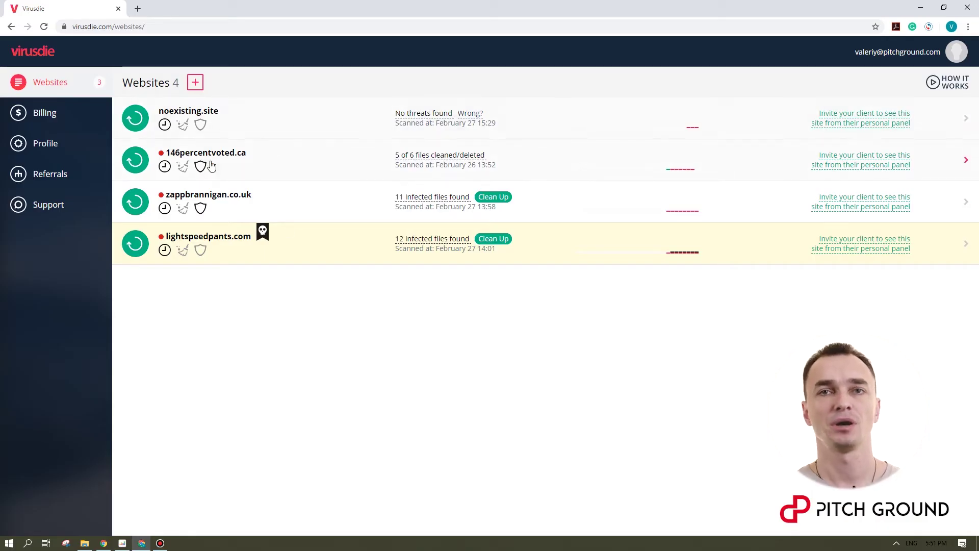
# - Select 146percentvoted.ca, go to its Website Firewall tab and turn the firewall on
pyautogui.click(201, 167)
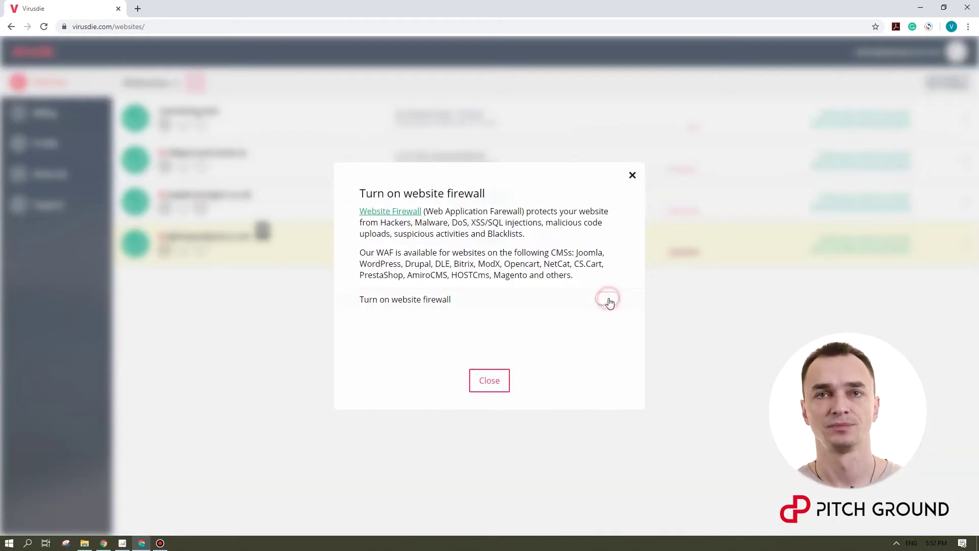
pyautogui.click(498, 382)
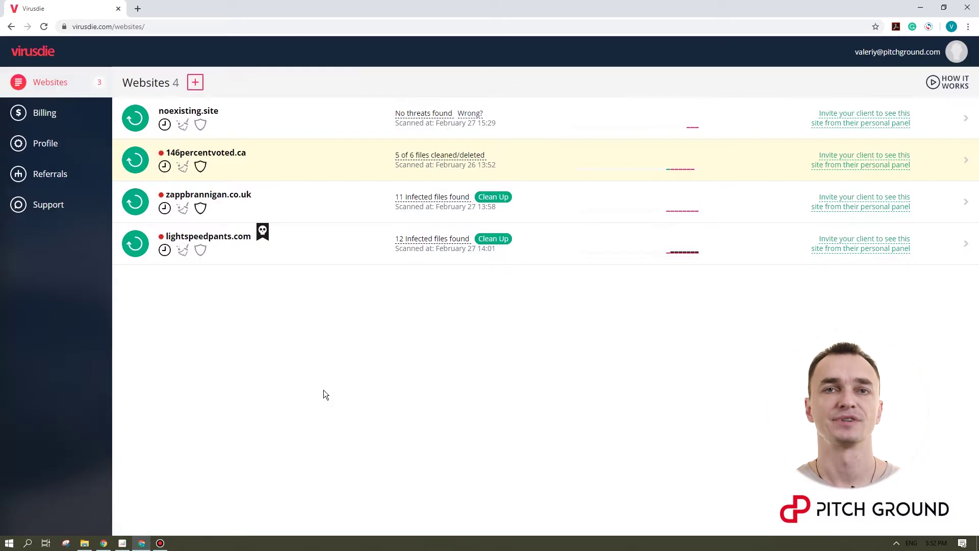
pyautogui.click(304, 162)
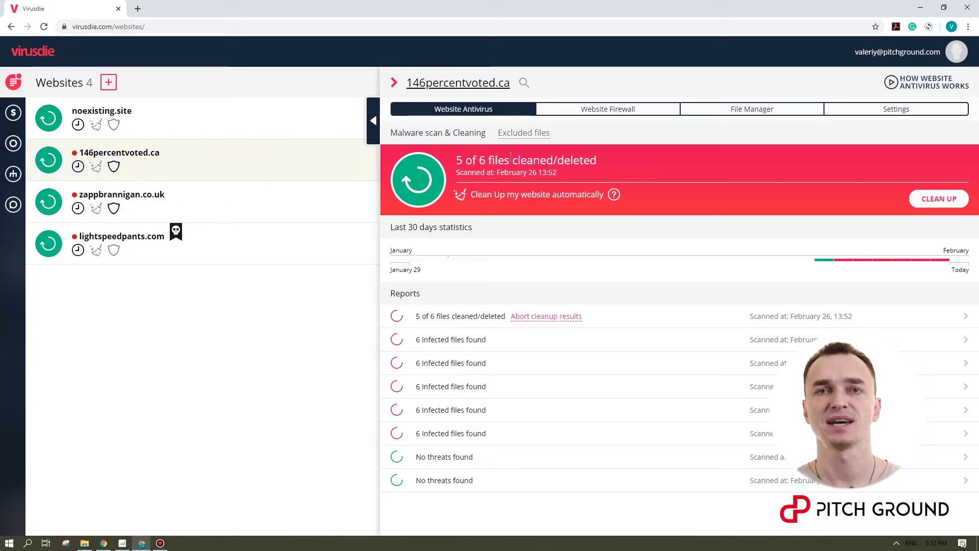
pyautogui.click(635, 109)
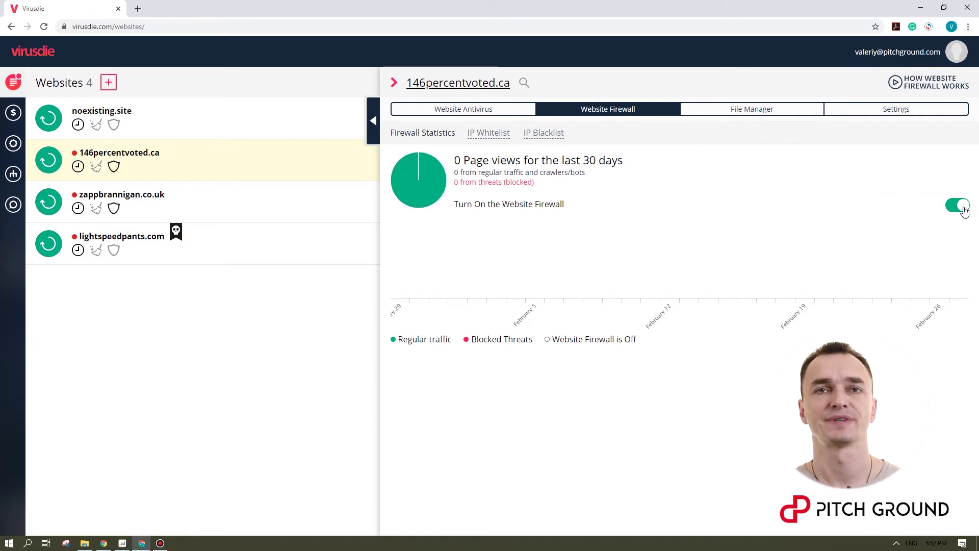
pyautogui.click(961, 206)
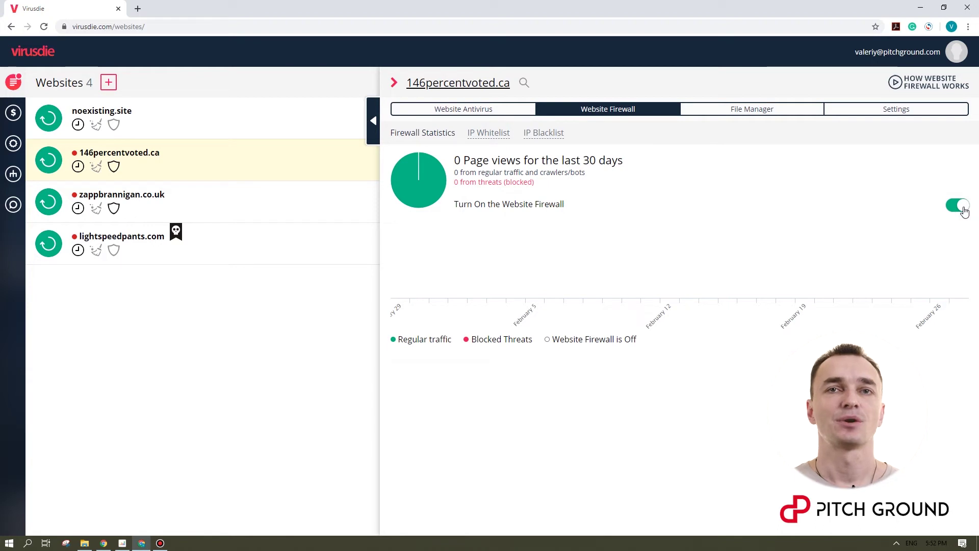
# - Move from the IP Whitelist view to the IP Blacklist view under Website Firewall
pyautogui.click(489, 132)
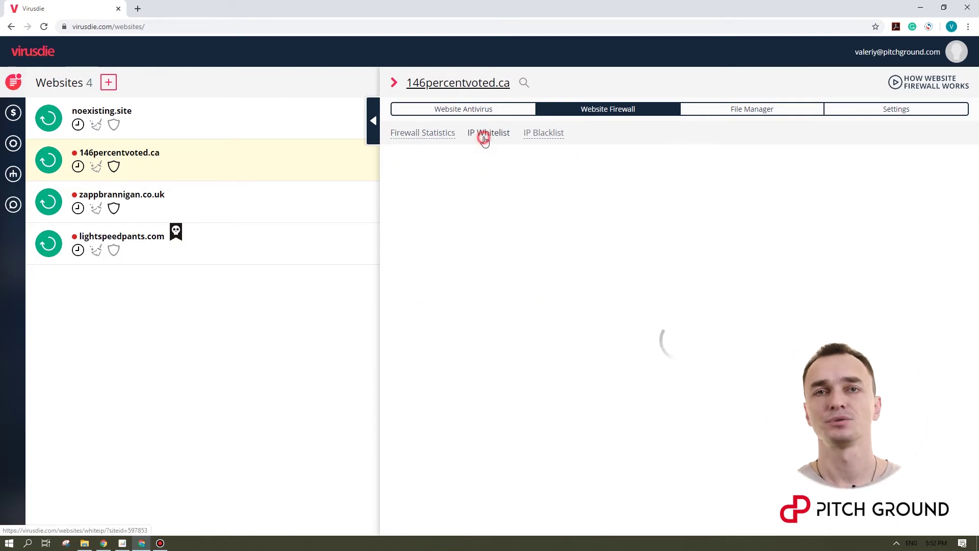
pyautogui.click(539, 134)
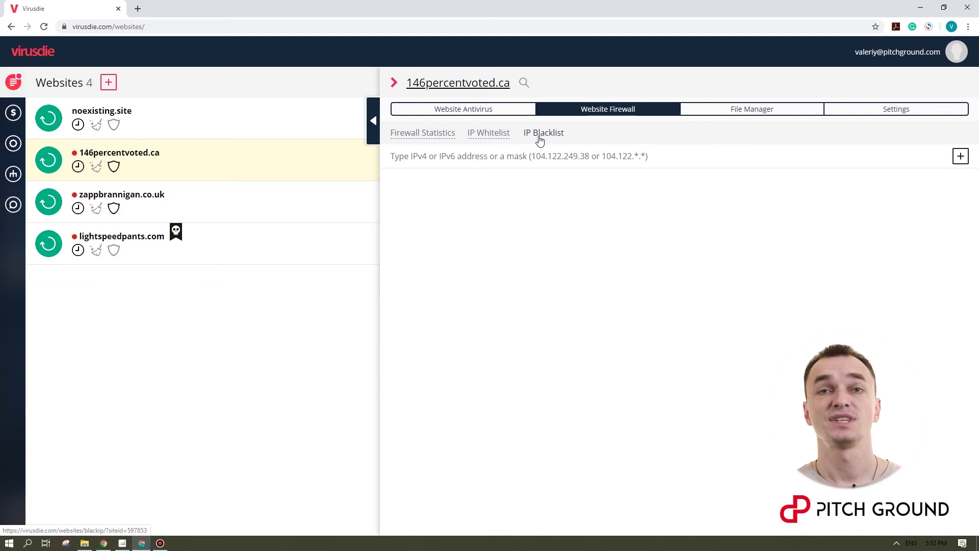
# - Enter 255.255.0.0 in the IP field and add it as a blocked entry
pyautogui.click(429, 156)
pyautogui.write('255.255.0.0')
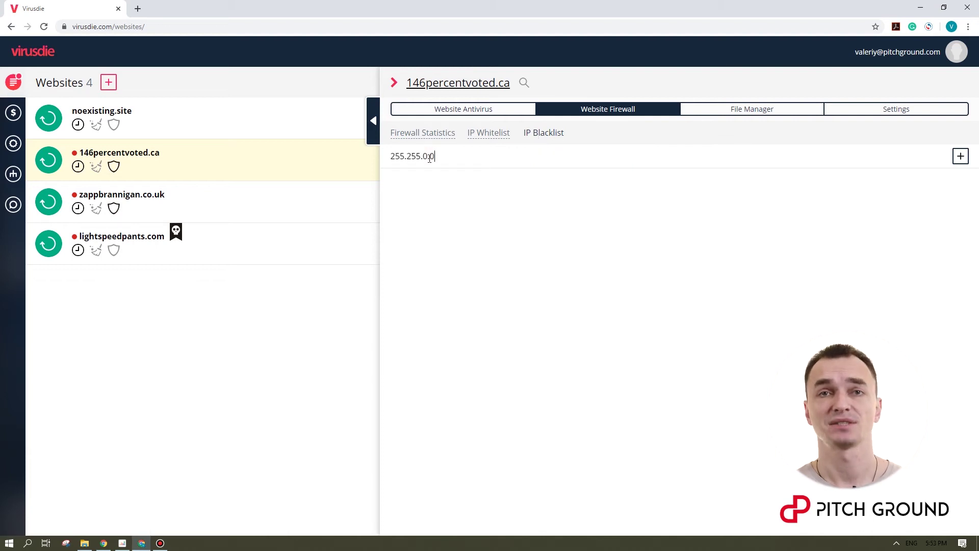
pyautogui.click(960, 156)
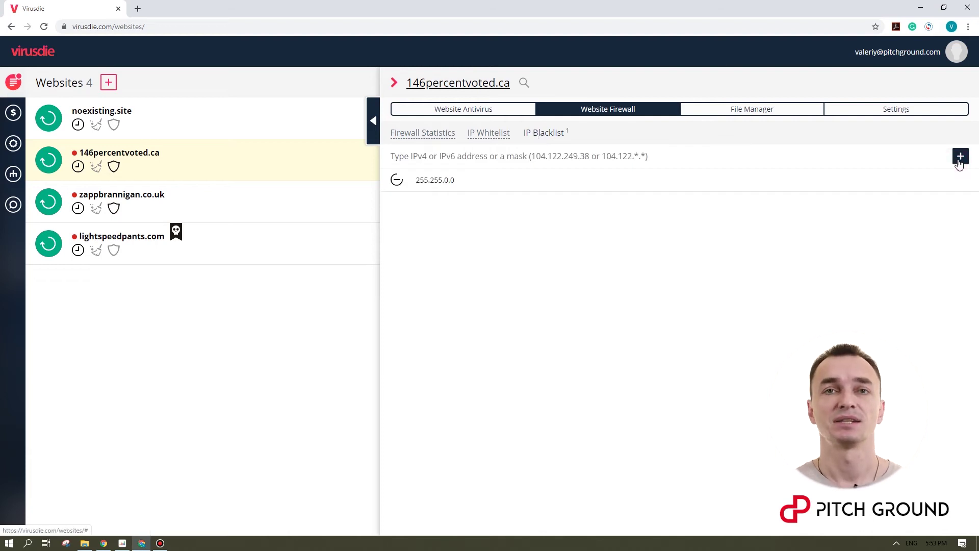